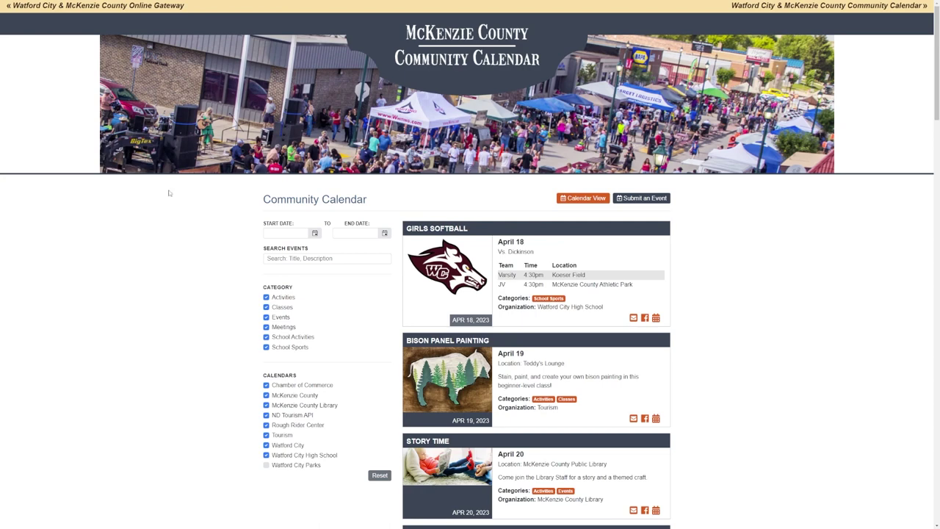
# Toggle the Watford City calendar off and back on, then check Watford City Parks.
pyautogui.scroll(-4, 149, 308)
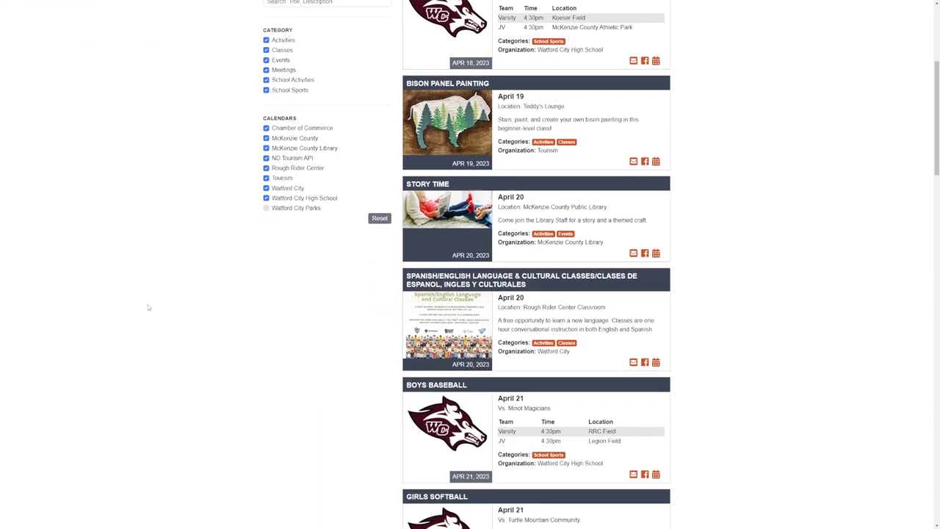
pyautogui.scroll(-4, 148, 308)
pyautogui.scroll(7, 147, 307)
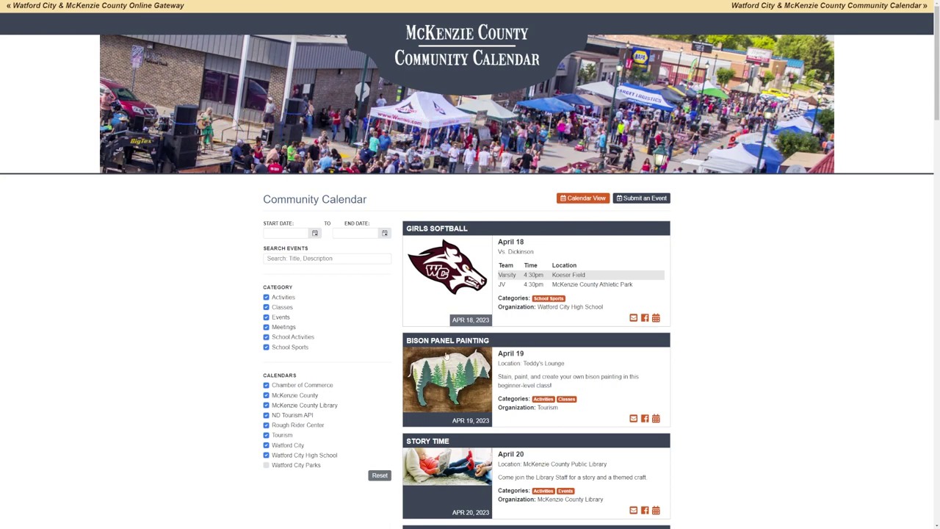
pyautogui.scroll(-3, 339, 384)
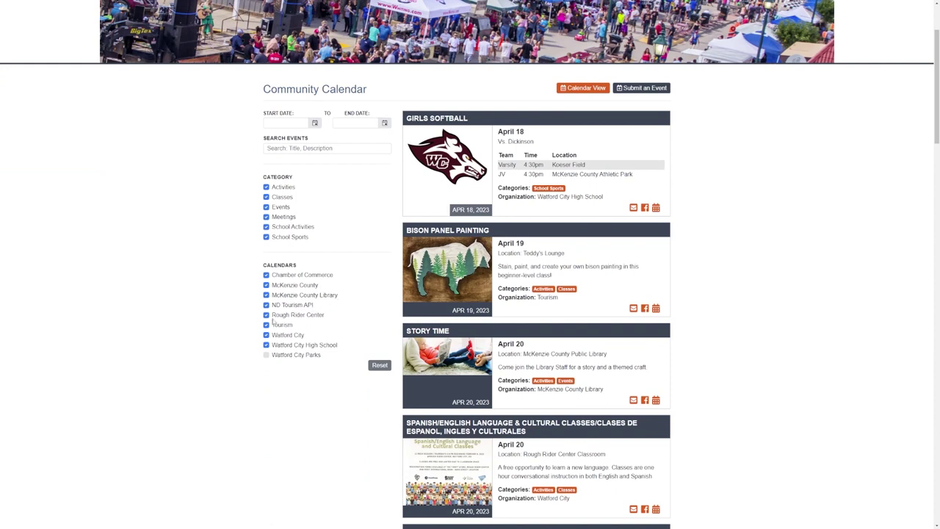
pyautogui.click(267, 316)
pyautogui.click(266, 335)
pyautogui.click(266, 335)
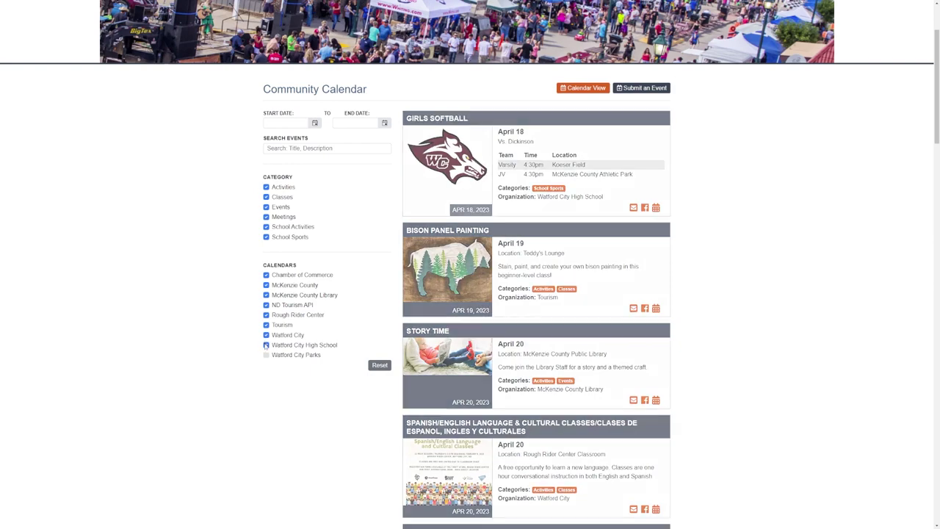
pyautogui.click(267, 356)
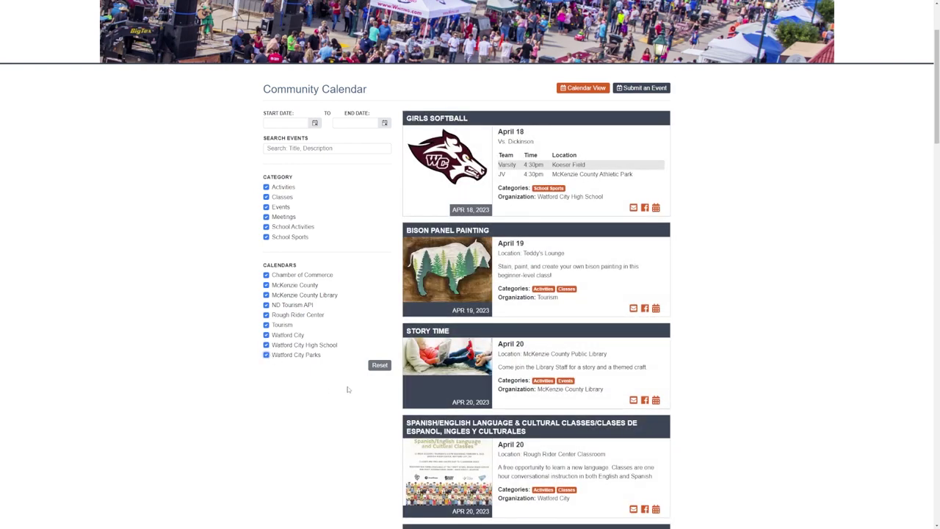
pyautogui.scroll(-3, 351, 357)
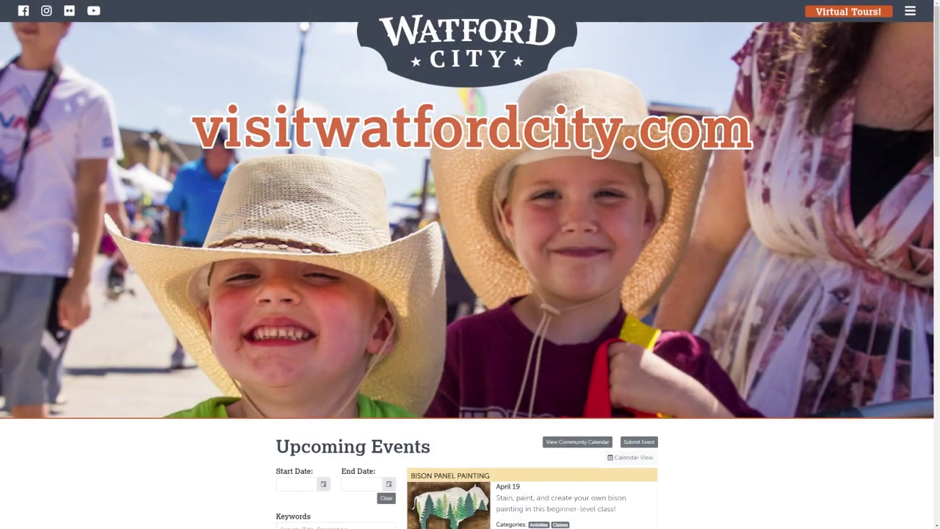
# Browse the Upcoming Events list, then go to the View Community Calendar page.
pyautogui.scroll(-4, 510, 136)
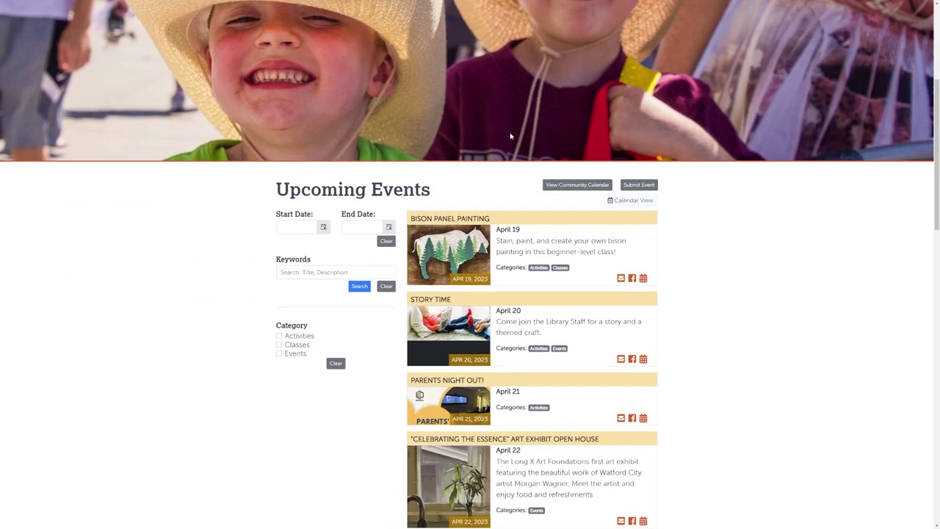
pyautogui.scroll(-2, 510, 136)
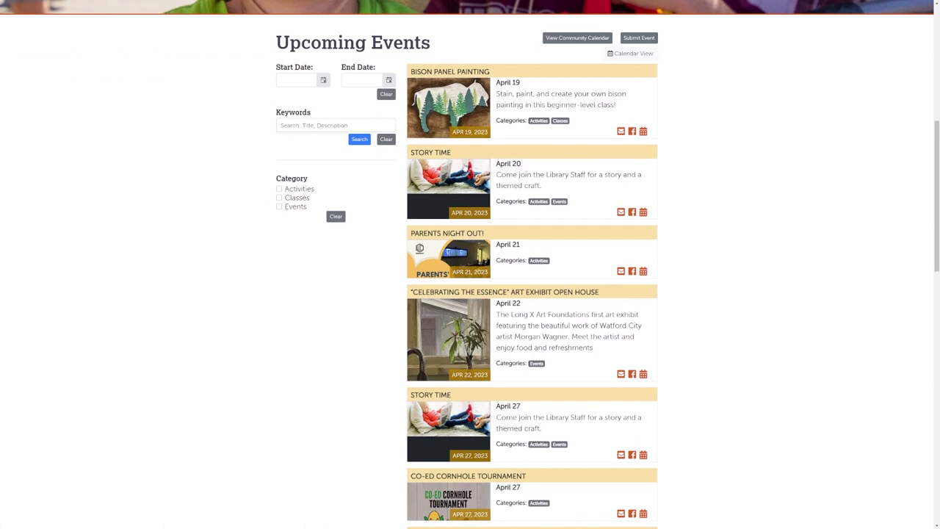
pyautogui.scroll(-1, 603, 191)
pyautogui.scroll(4, 602, 190)
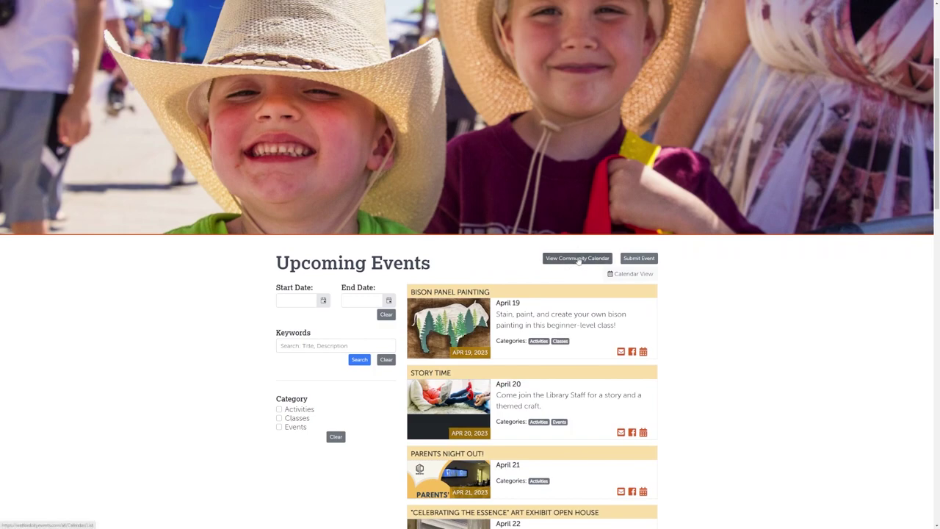
pyautogui.click(577, 261)
pyautogui.scroll(-3, 566, 255)
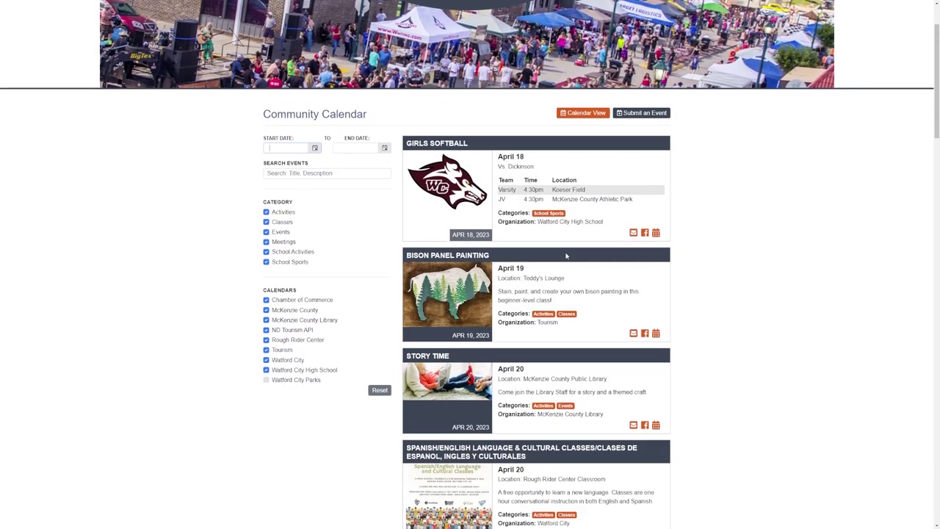
pyautogui.scroll(3, 421, 234)
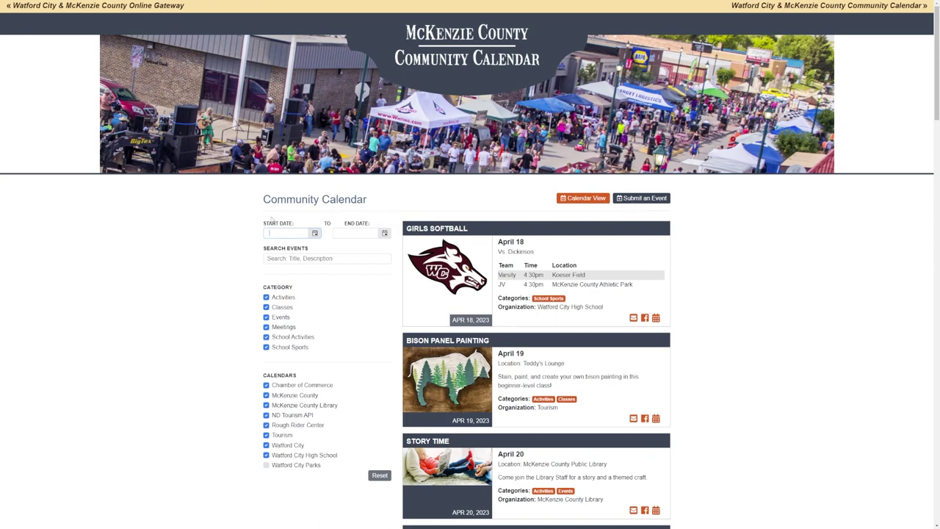
pyautogui.click(315, 233)
pyautogui.click(315, 233)
pyautogui.click(383, 233)
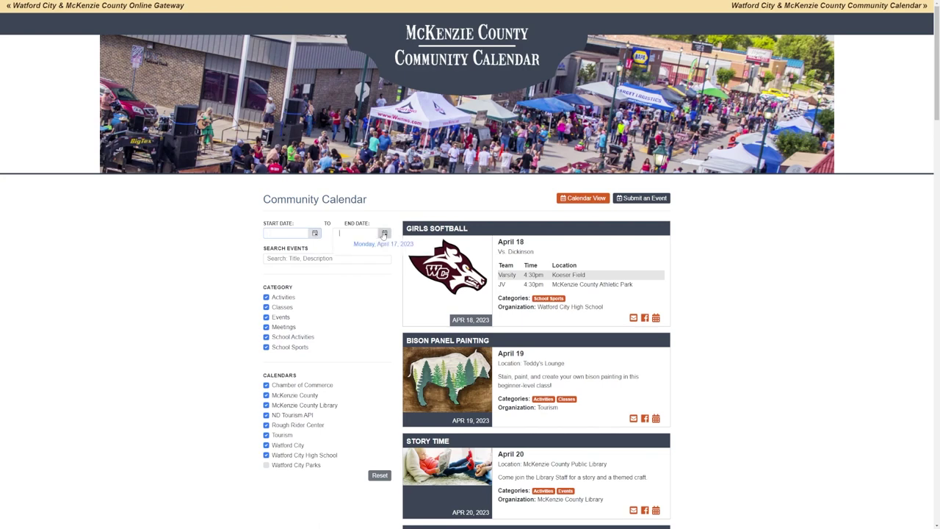
pyautogui.click(384, 232)
pyautogui.click(355, 257)
pyautogui.click(265, 297)
pyautogui.click(266, 307)
pyautogui.click(266, 327)
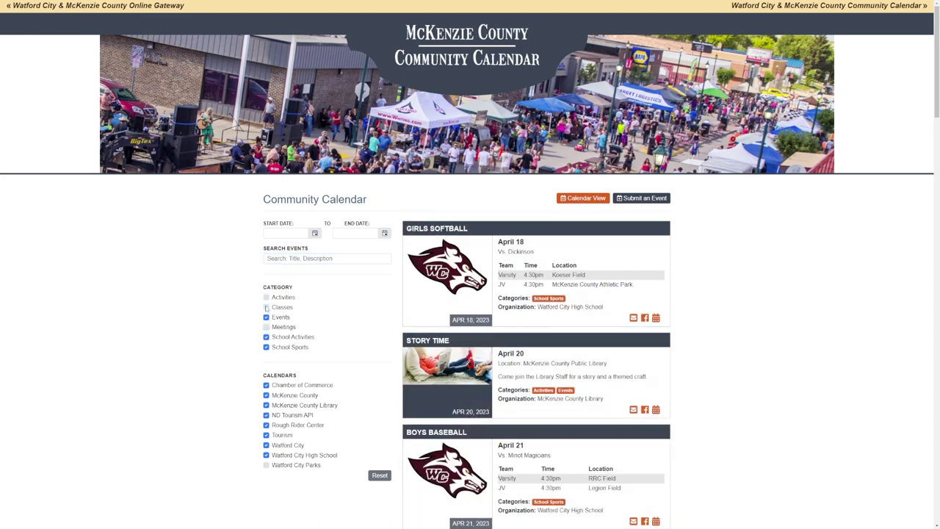
pyautogui.click(266, 307)
pyautogui.click(266, 297)
pyautogui.click(266, 326)
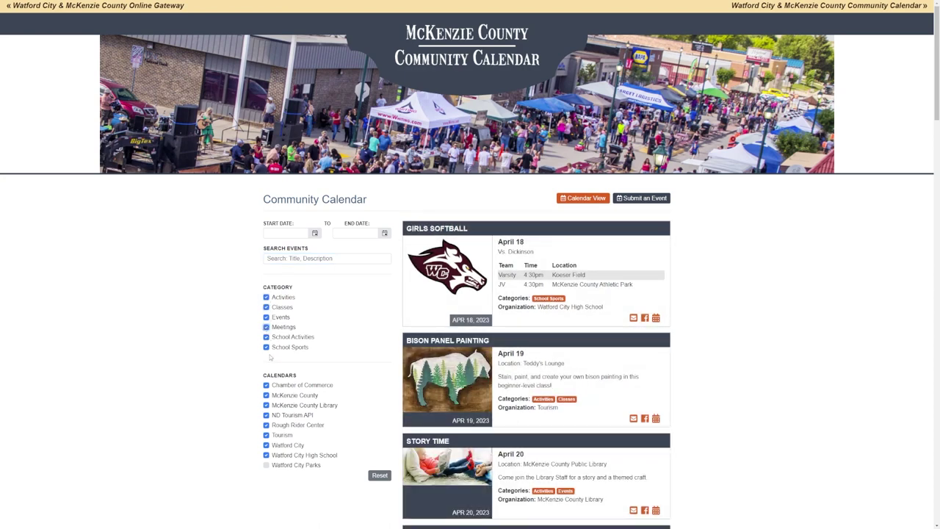
pyautogui.scroll(-2, 270, 357)
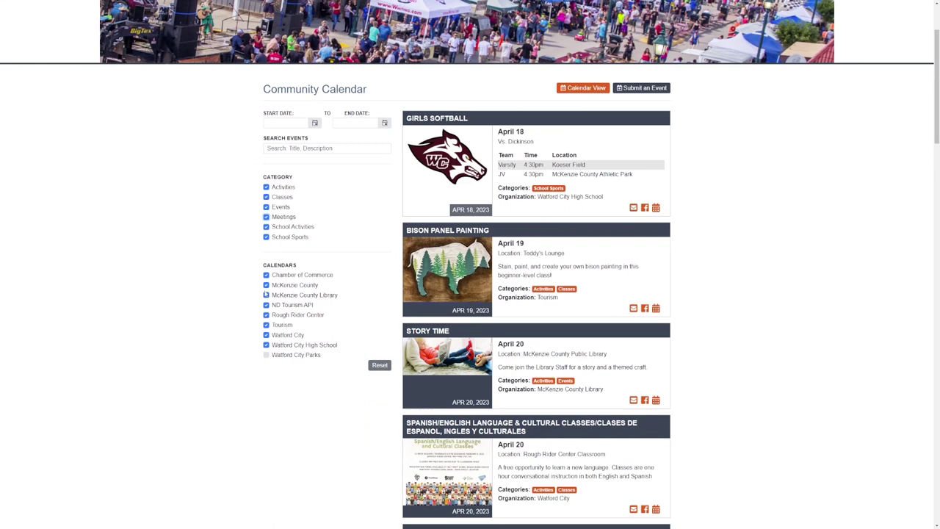
# Uncheck all calendars except Chamber of Commerce, including Watford City and Watford City High School.
pyautogui.click(266, 294)
pyautogui.click(266, 295)
pyautogui.click(266, 314)
pyautogui.click(266, 304)
pyautogui.click(266, 324)
pyautogui.click(266, 334)
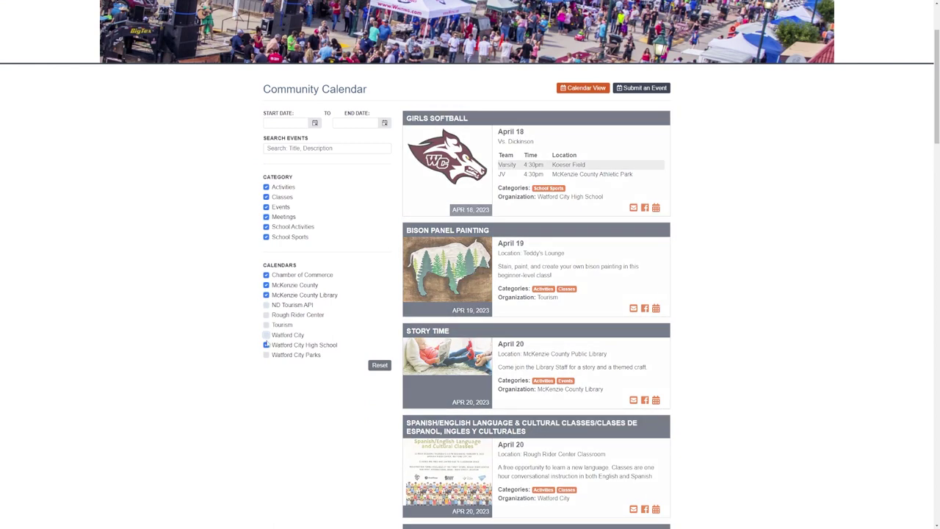
pyautogui.click(266, 344)
pyautogui.click(266, 295)
pyautogui.click(266, 285)
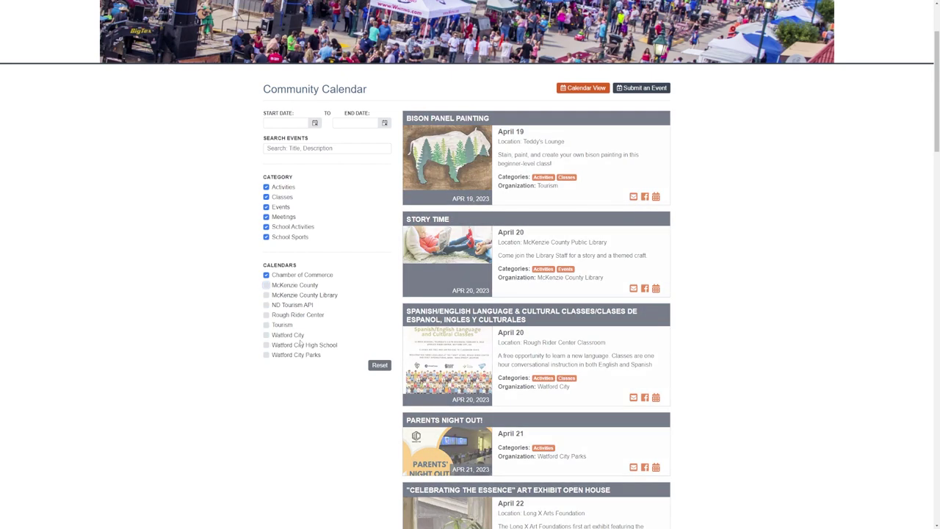
# Scroll through the filtered event list and back to the top.
pyautogui.scroll(-3, 358, 315)
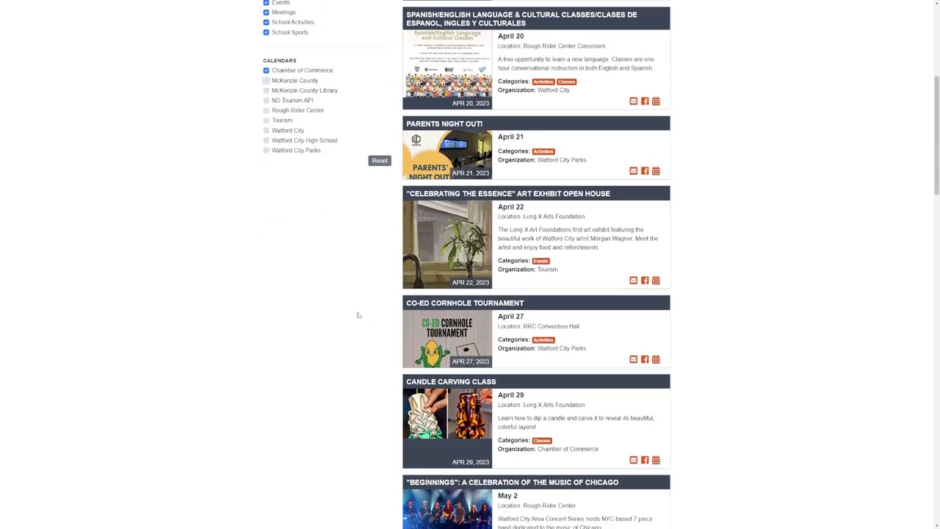
pyautogui.scroll(5, 359, 315)
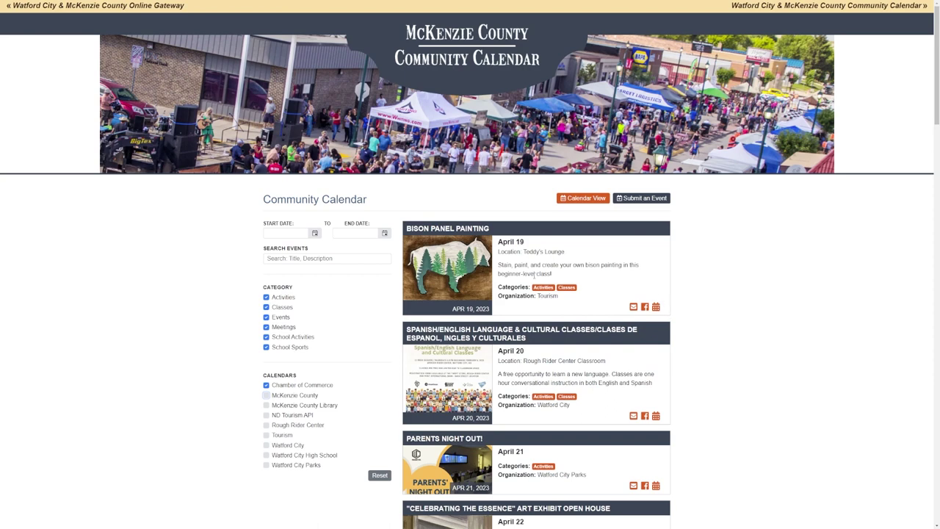
pyautogui.scroll(-3, 531, 279)
pyautogui.scroll(-5, 531, 278)
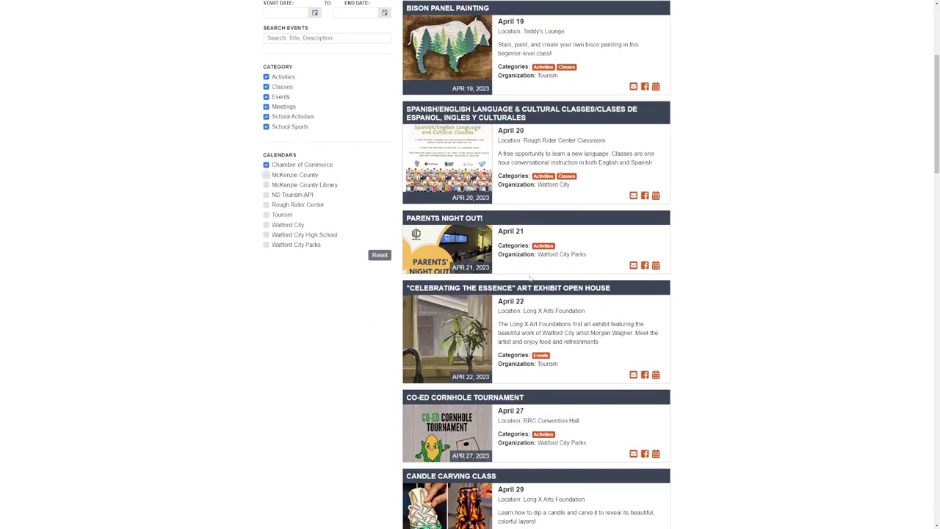
pyautogui.scroll(-5, 531, 278)
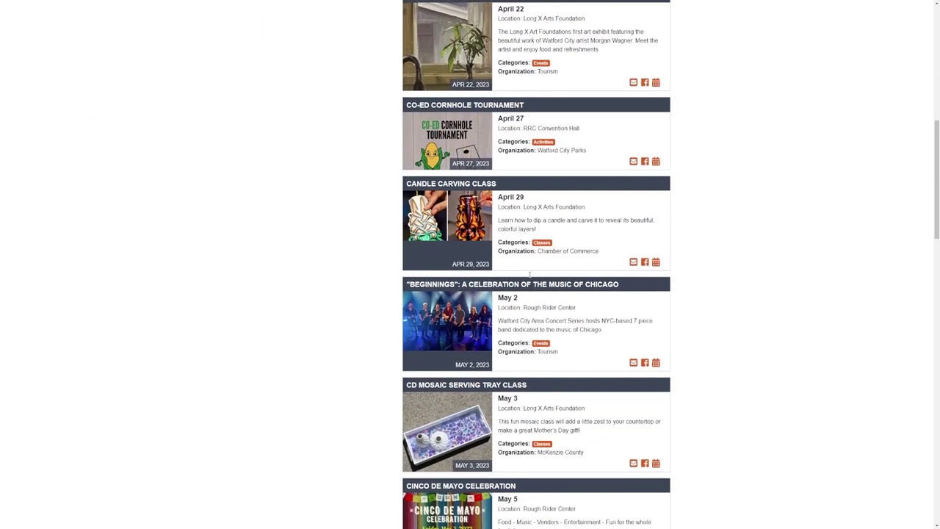
pyautogui.scroll(-4, 531, 277)
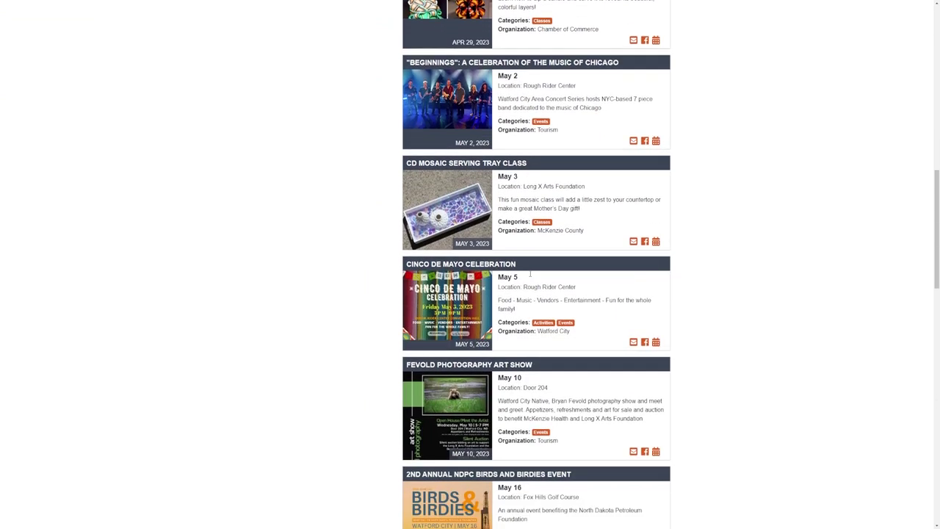
pyautogui.scroll(4, 531, 277)
pyautogui.scroll(12, 531, 277)
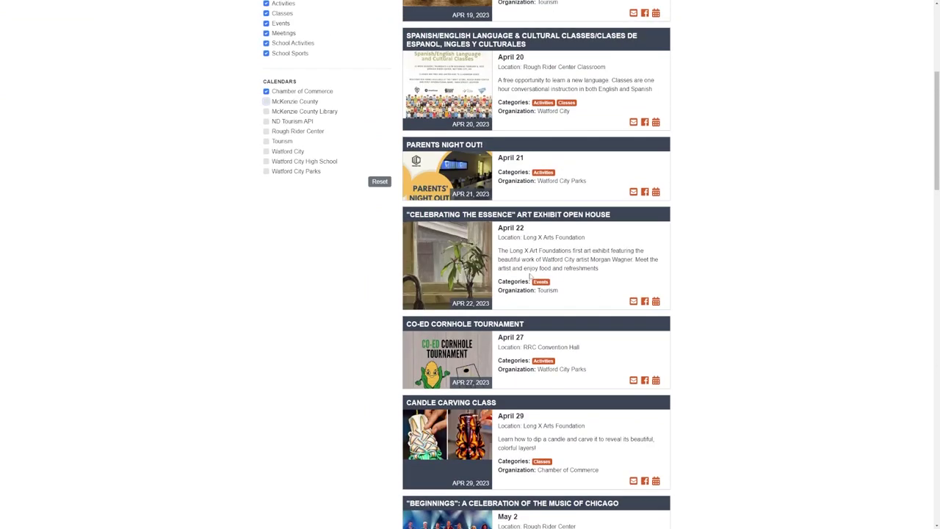
pyautogui.scroll(1, 530, 278)
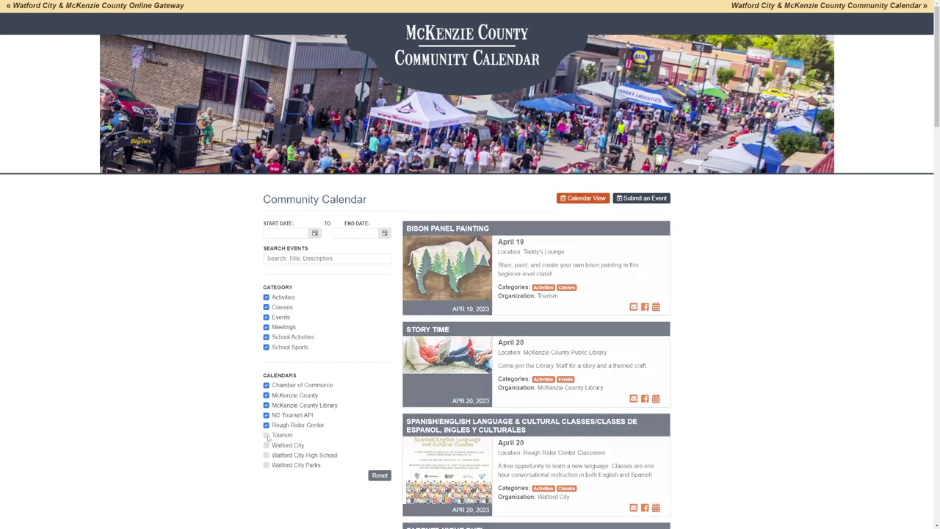
pyautogui.click(266, 435)
pyautogui.click(267, 446)
pyautogui.click(267, 455)
pyautogui.click(266, 465)
pyautogui.scroll(-1, 339, 438)
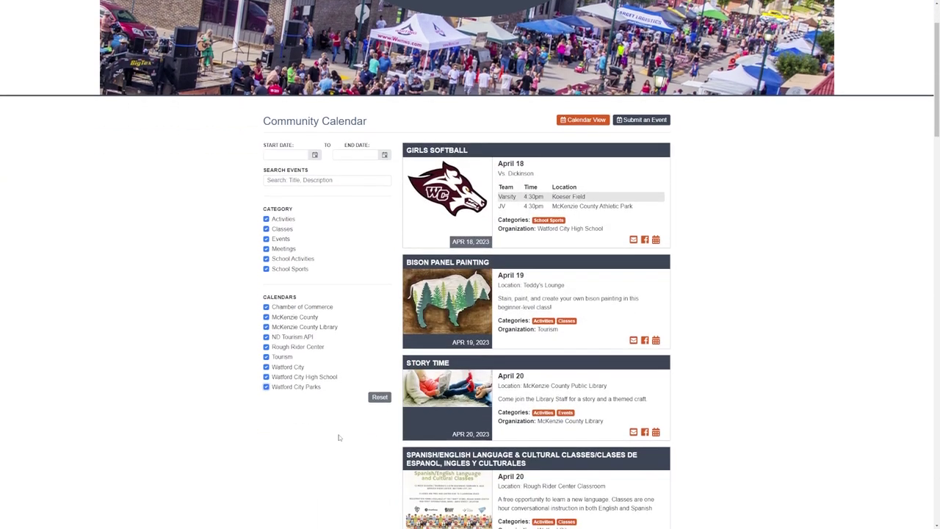
pyautogui.scroll(1, 339, 438)
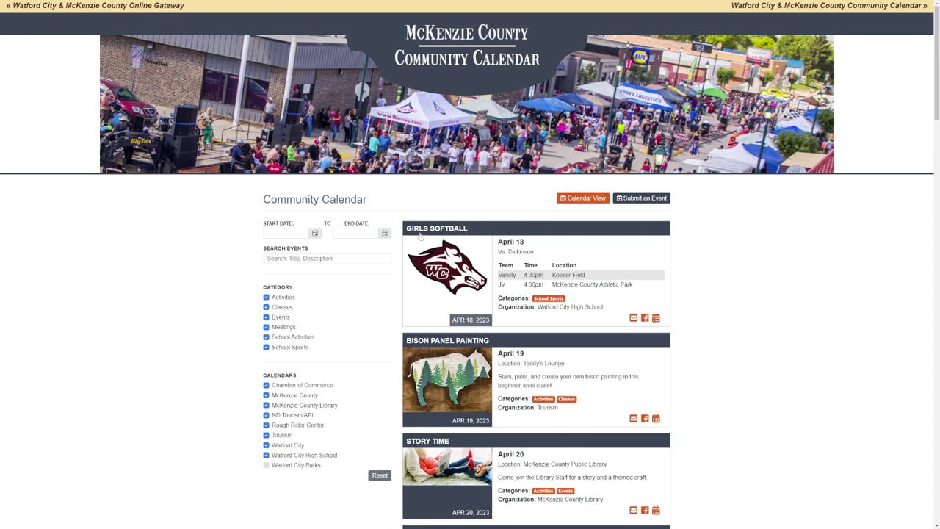
pyautogui.moveTo(514, 242)
pyautogui.mouseDown()
pyautogui.moveTo(498, 241)
pyautogui.moveTo(521, 241)
pyautogui.mouseUp()
pyautogui.moveTo(500, 276); pyautogui.dragTo(611, 313)
pyautogui.click(611, 313)
pyautogui.click(456, 270)
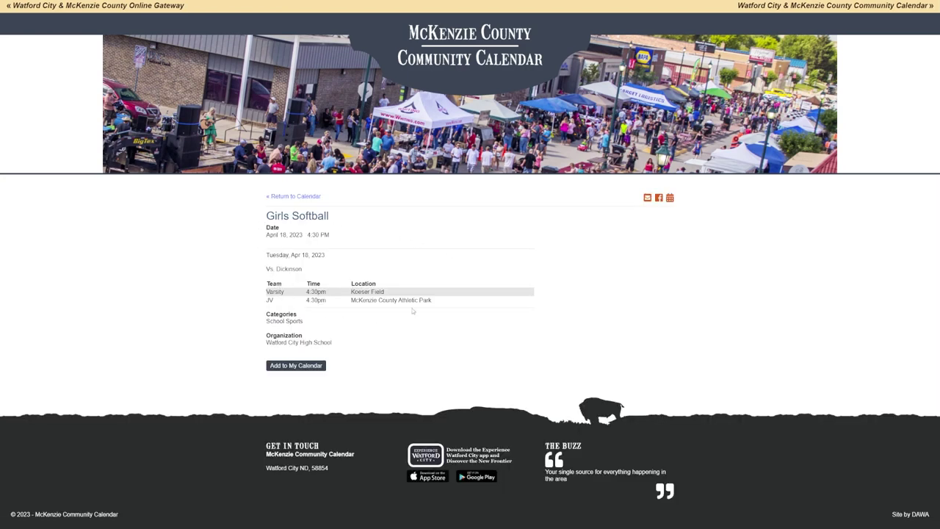
pyautogui.tripleClick(259, 324)
pyautogui.click(330, 247)
pyautogui.moveTo(267, 235); pyautogui.dragTo(356, 236)
pyautogui.moveTo(269, 263); pyautogui.dragTo(481, 302)
pyautogui.click(457, 324)
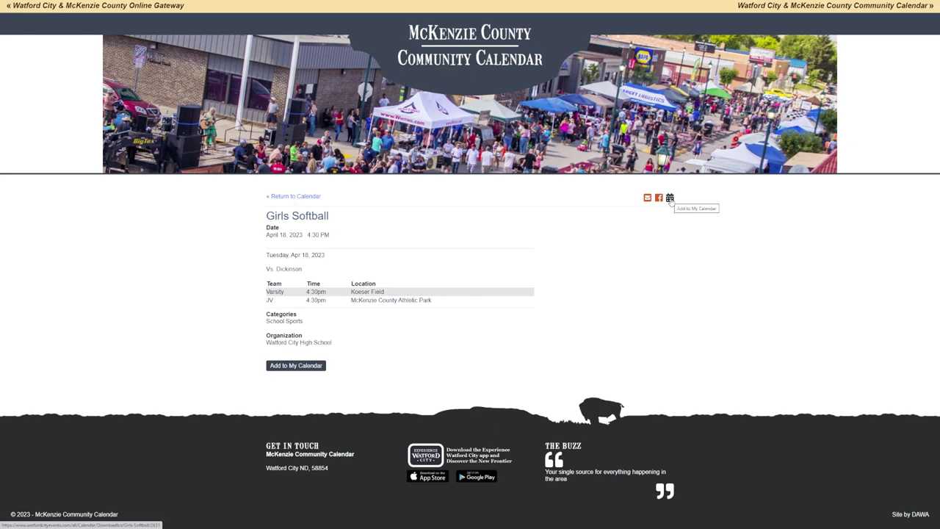
pyautogui.hotkey('alt', 'Left')
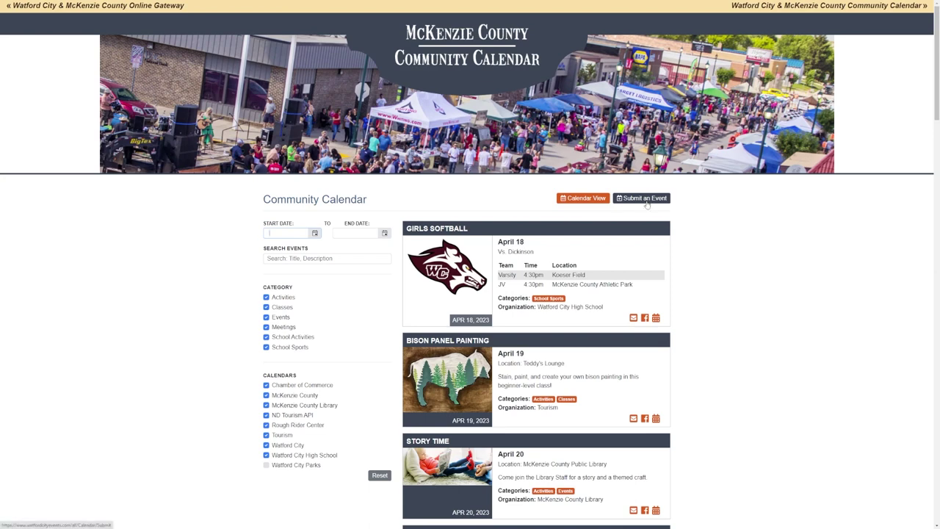
# Start a new event submission on the Rough Rider Center calendar and enter its title.
pyautogui.click(648, 203)
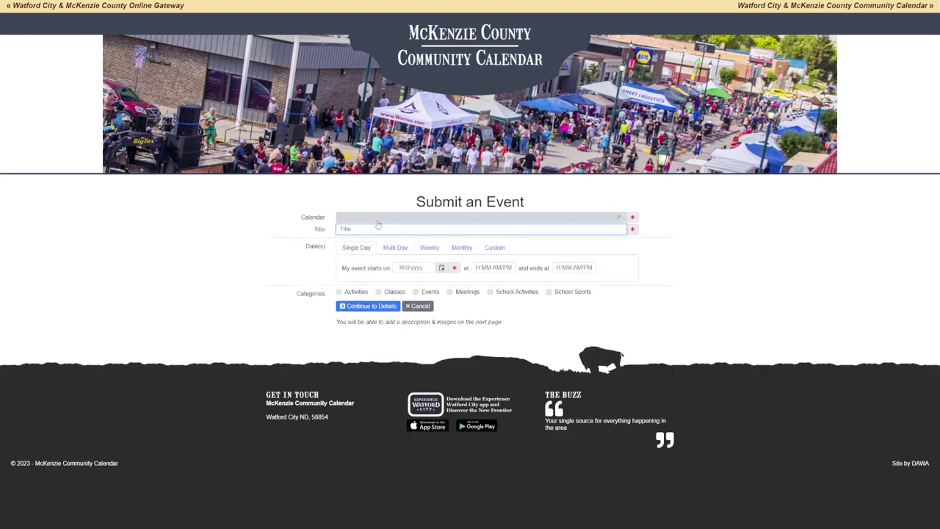
pyautogui.click(382, 217)
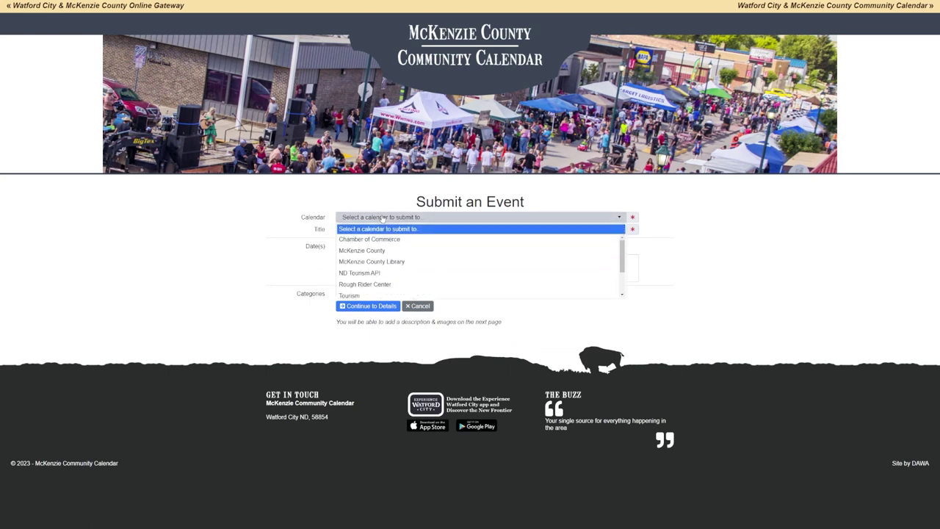
pyautogui.click(371, 285)
pyautogui.click(372, 230)
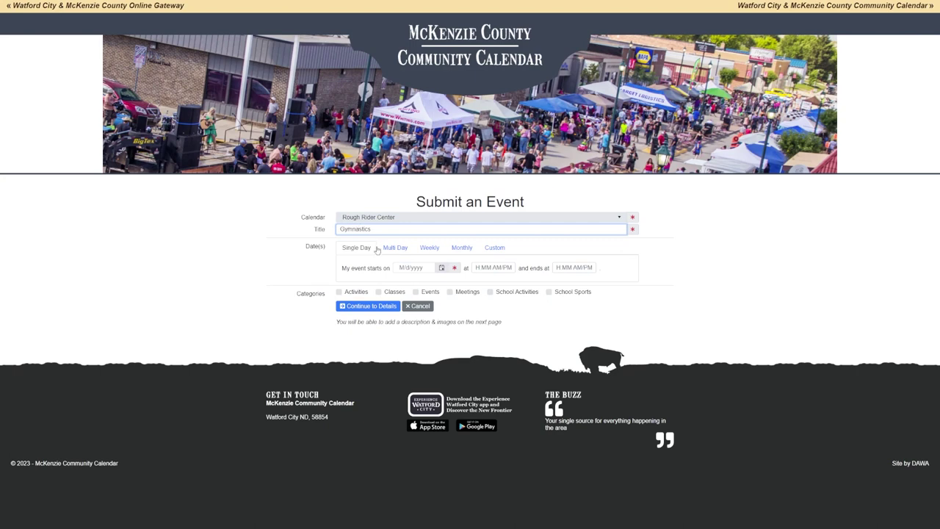
# Set the event date to April 22, 2023, running from 1 to 5.
pyautogui.click(441, 268)
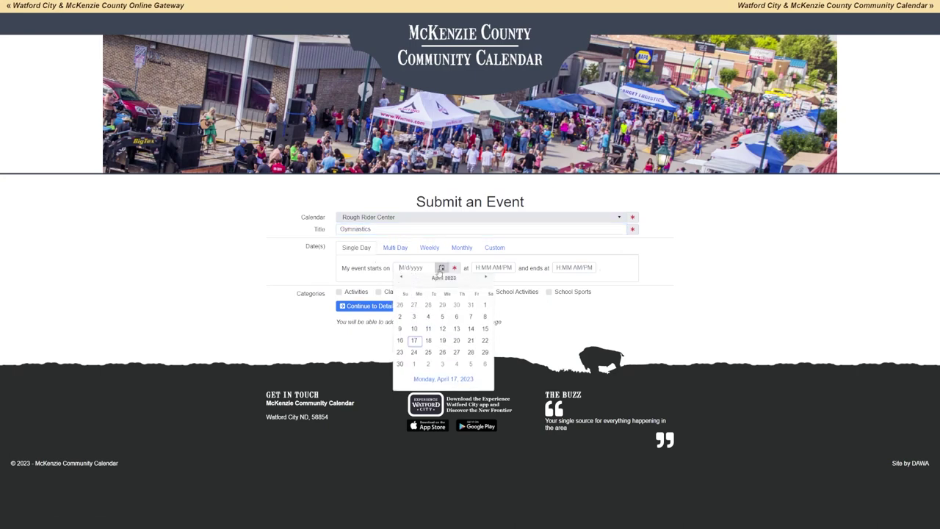
pyautogui.click(485, 341)
pyautogui.click(496, 269)
pyautogui.write('1')
pyautogui.click(560, 268)
pyautogui.write('5')
# Tick the Activities, School Activities and School Sports categories and continue to details.
pyautogui.click(339, 292)
pyautogui.click(490, 292)
pyautogui.click(558, 293)
pyautogui.click(383, 307)
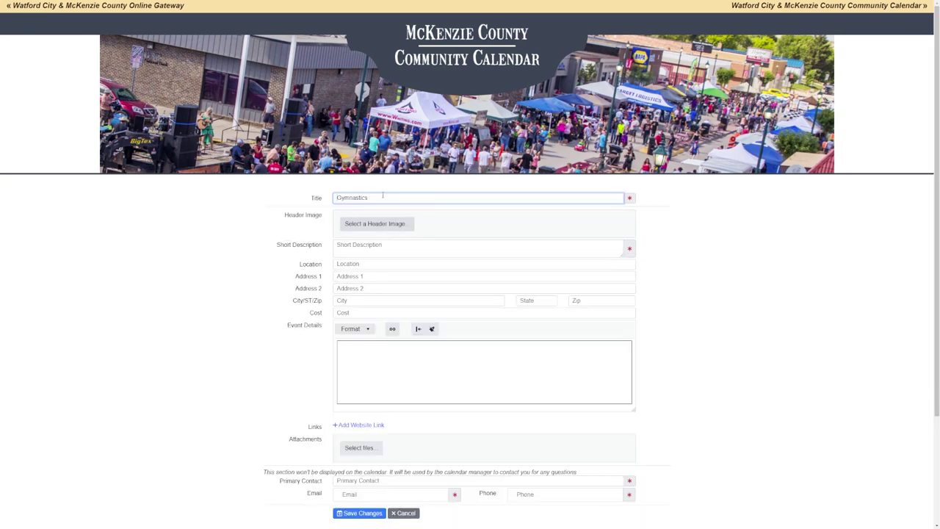
pyautogui.moveTo(383, 198); pyautogui.dragTo(323, 200)
pyautogui.click(444, 232)
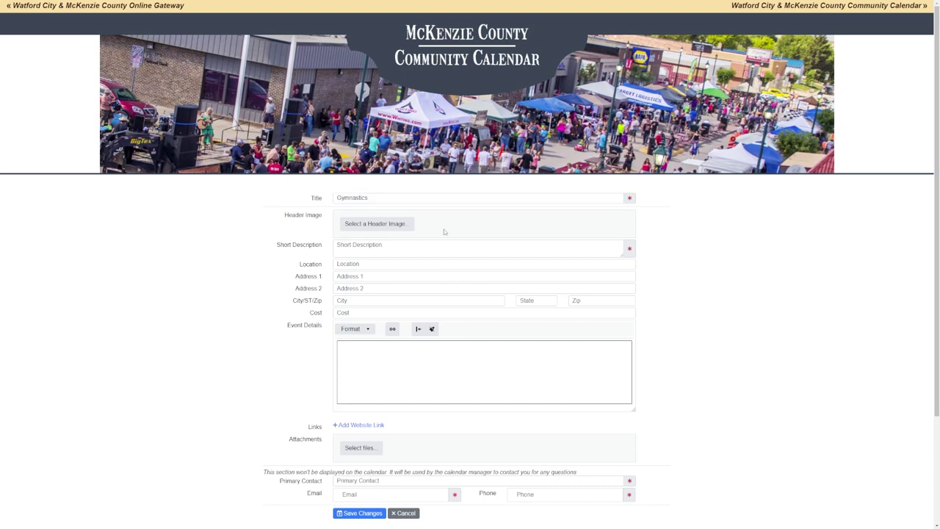
pyautogui.click(394, 229)
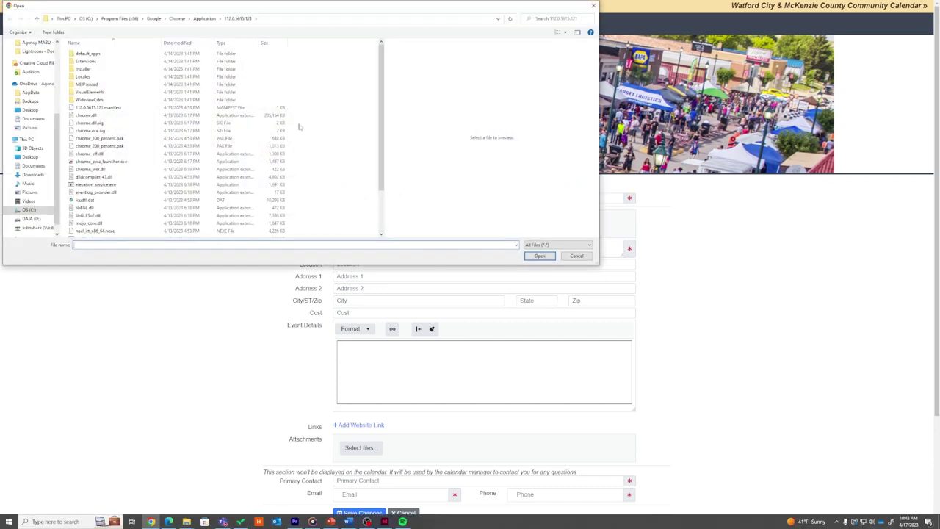
pyautogui.click(576, 256)
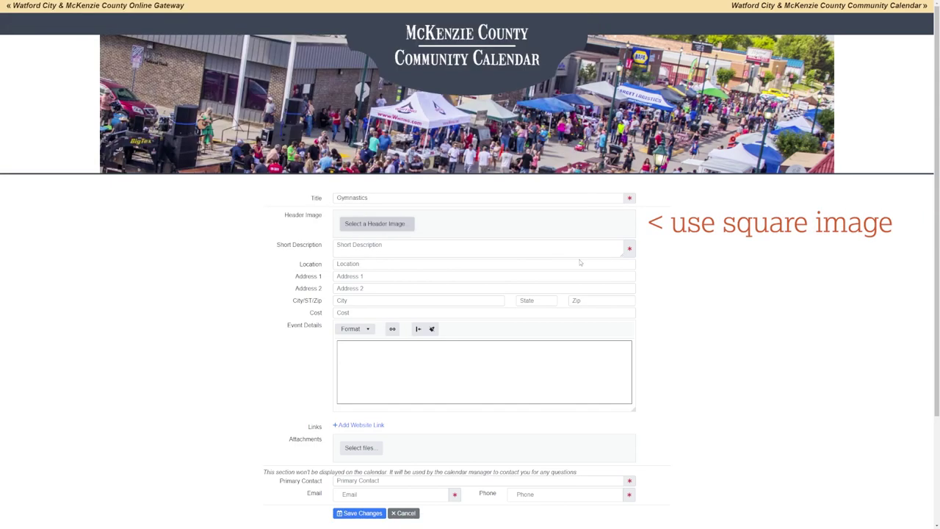
pyautogui.click(364, 263)
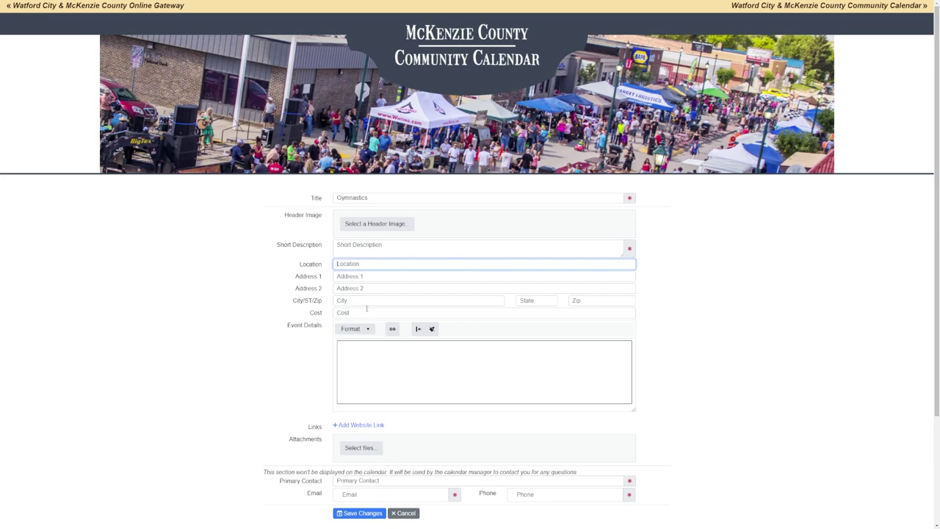
pyautogui.click(357, 276)
pyautogui.click(357, 288)
pyautogui.click(357, 300)
pyautogui.click(353, 313)
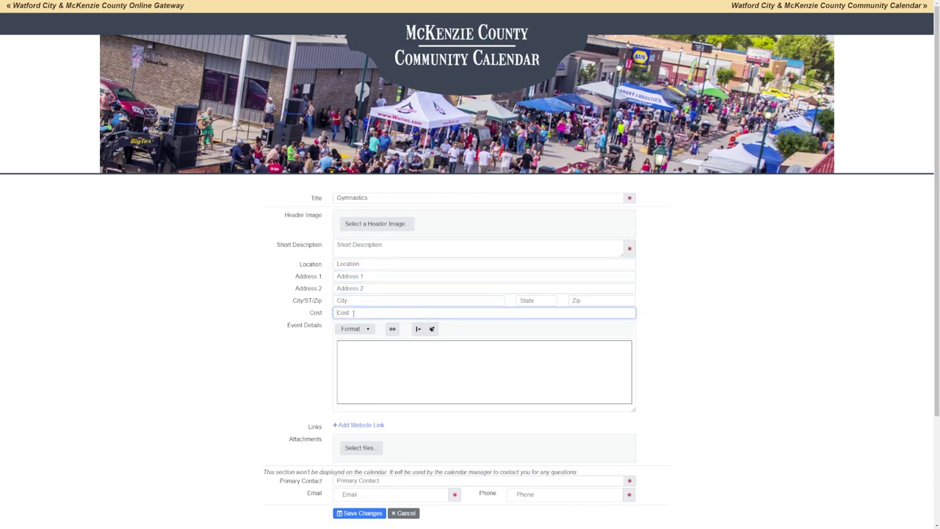
pyautogui.click(371, 350)
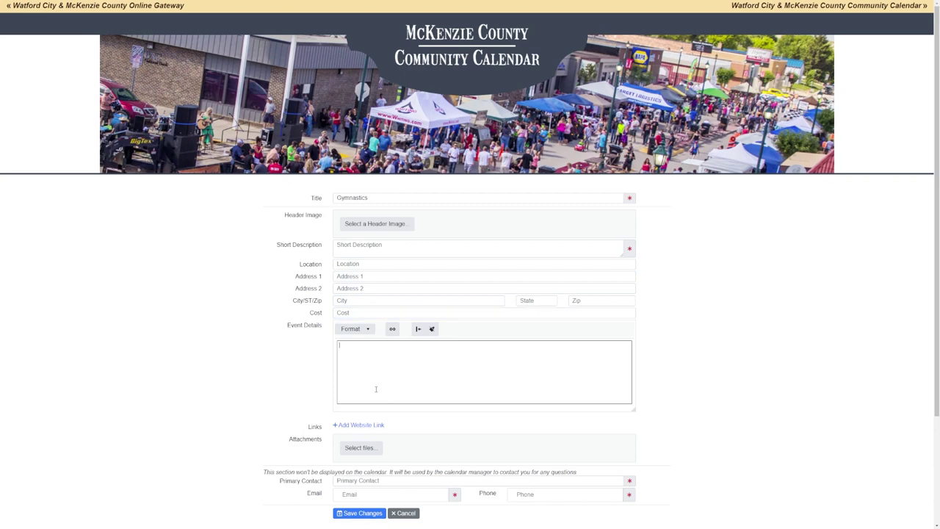
pyautogui.click(379, 426)
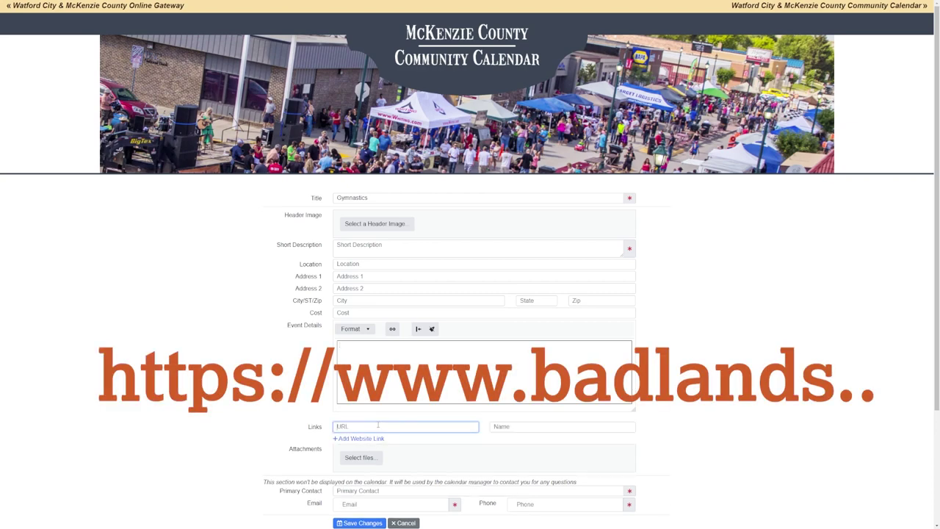
pyautogui.write('://www.')
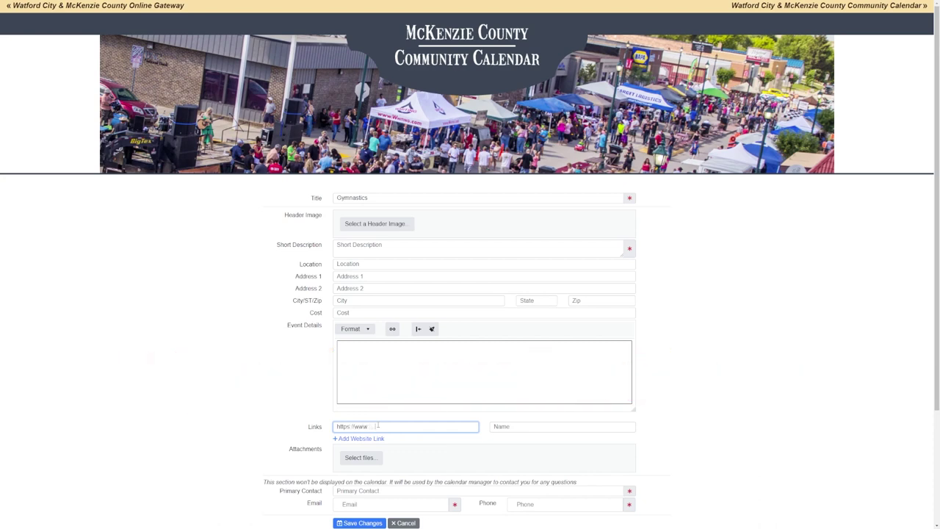
pyautogui.scroll(-1, 362, 448)
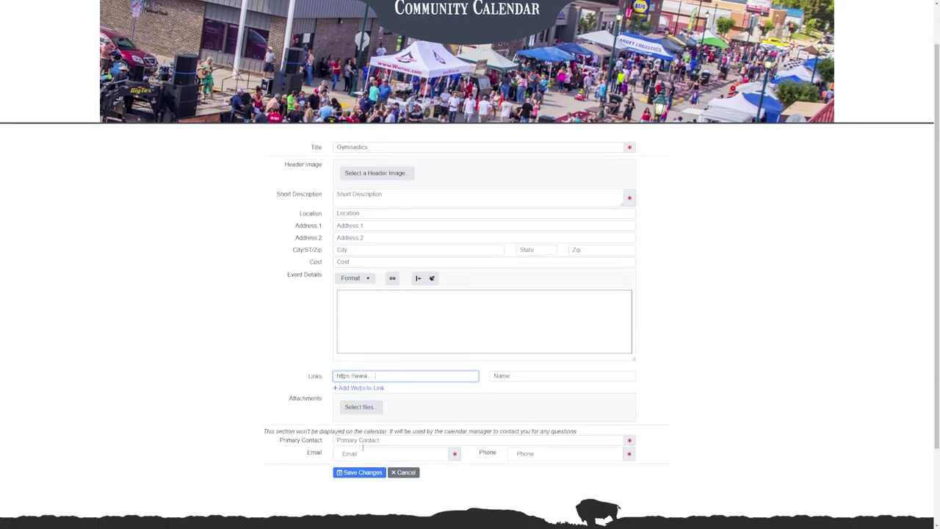
pyautogui.scroll(-1, 362, 448)
# Cancel the file attachment and step through the Primary Contact, Email and Phone fields.
pyautogui.click(353, 349)
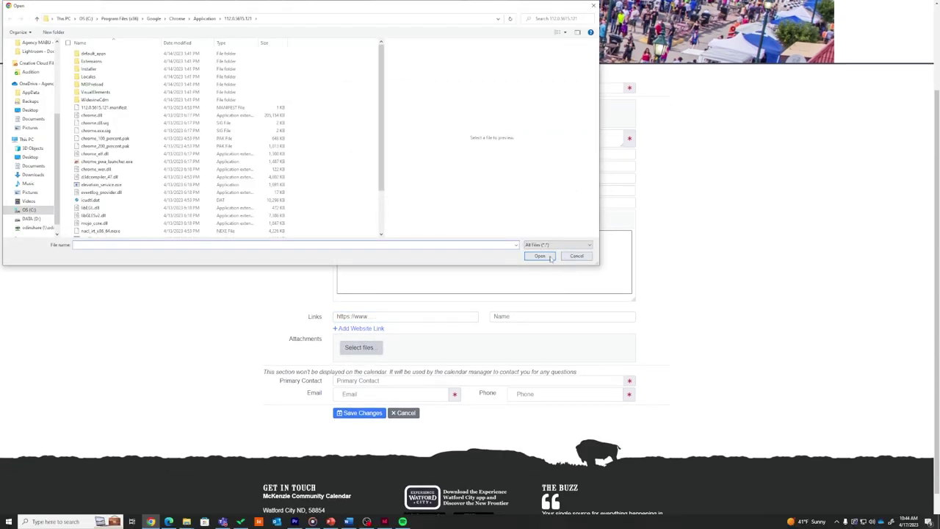
pyautogui.click(573, 255)
pyautogui.click(422, 382)
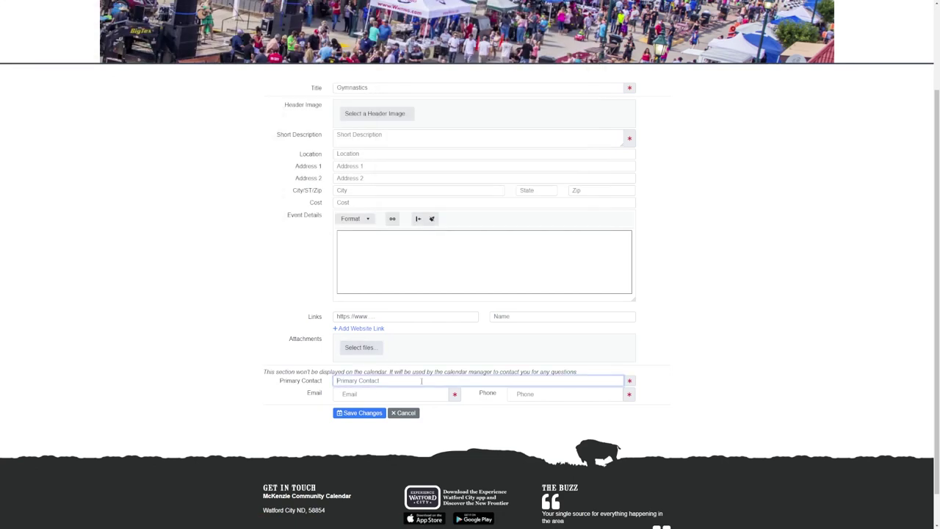
pyautogui.click(344, 394)
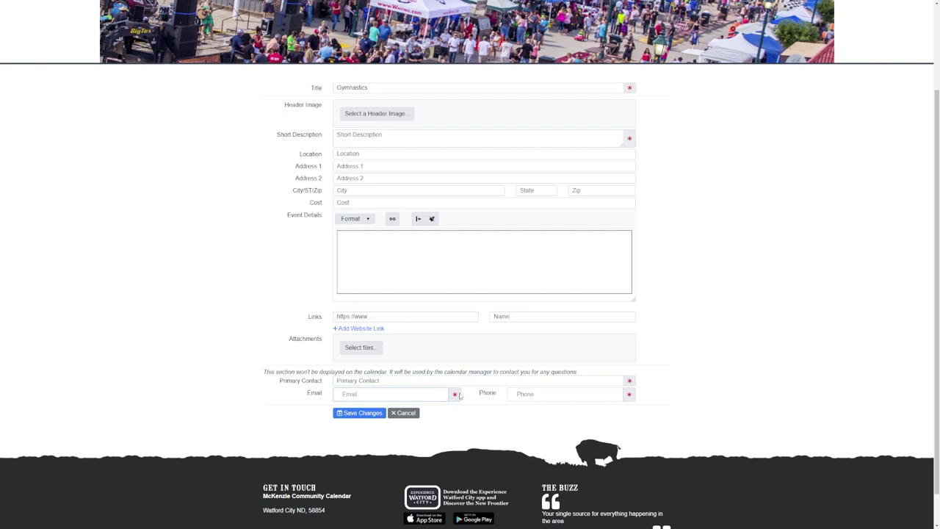
pyautogui.click(527, 395)
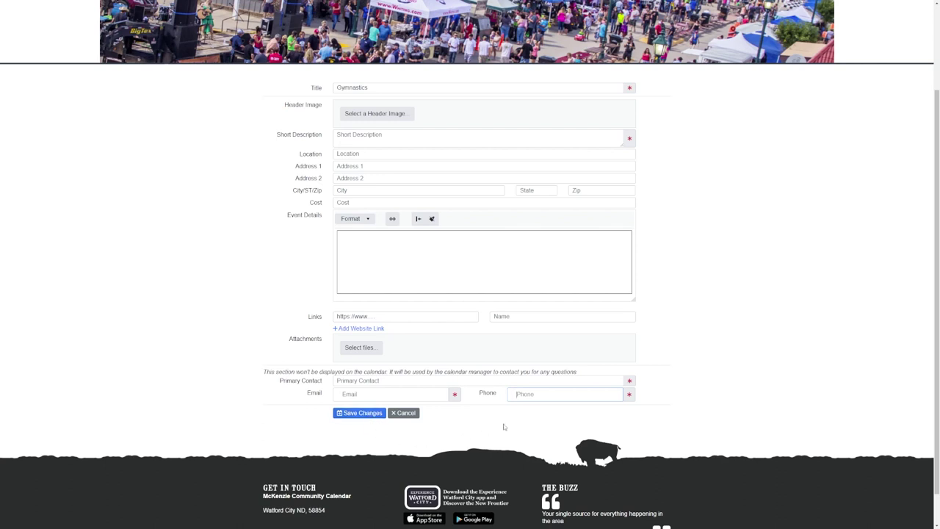
# Abandon the form and return to the Community Calendar event listing.
pyautogui.scroll(3, 504, 427)
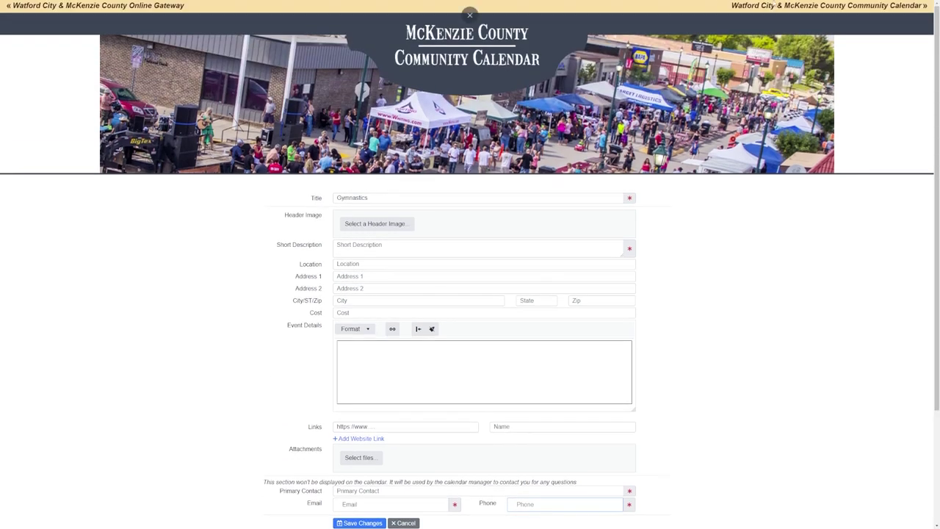
pyautogui.click(794, 8)
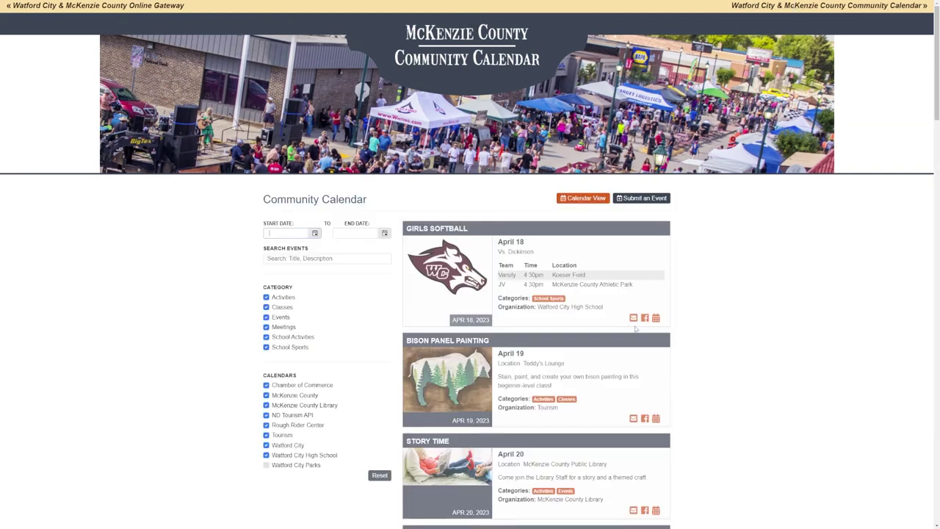
pyautogui.scroll(-2, 542, 296)
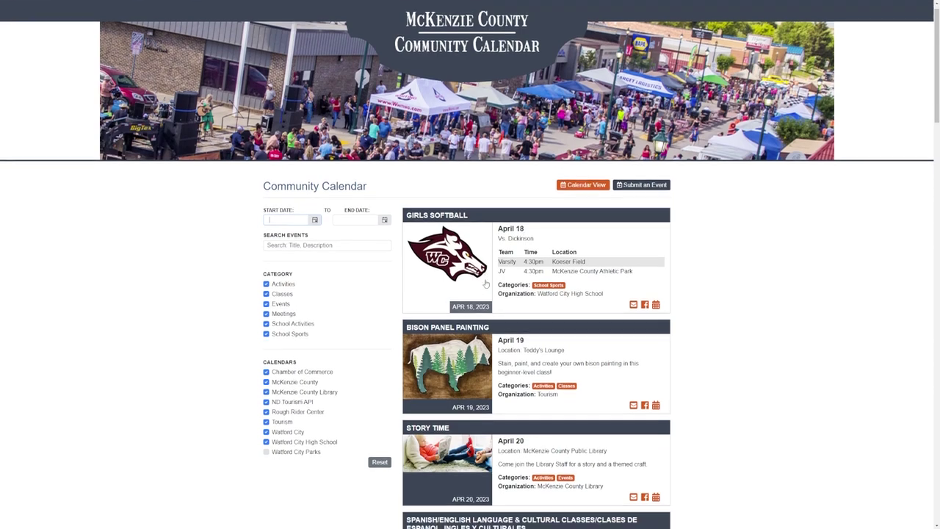